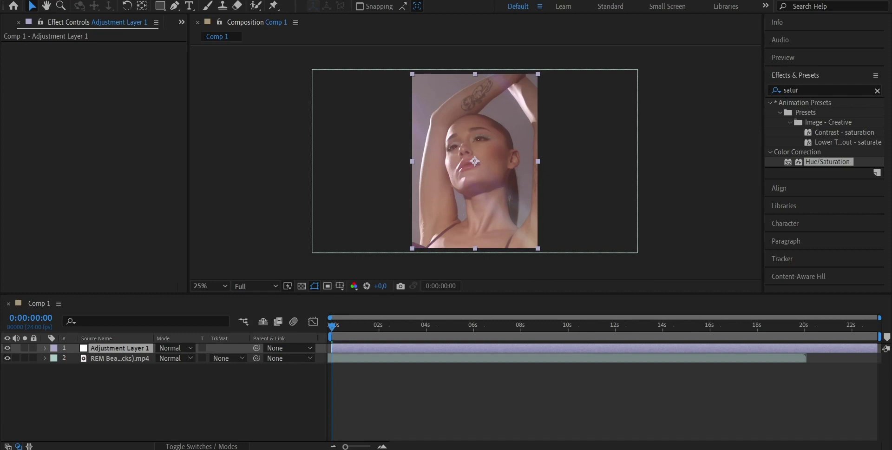
Search 'sharpen' and apply the Sharpen effect to Adjustment Layer 1
mouse_move(441, 326)
left_mouse_down()
mouse_move(570, 327)
mouse_move(332, 327)
left_mouse_up()
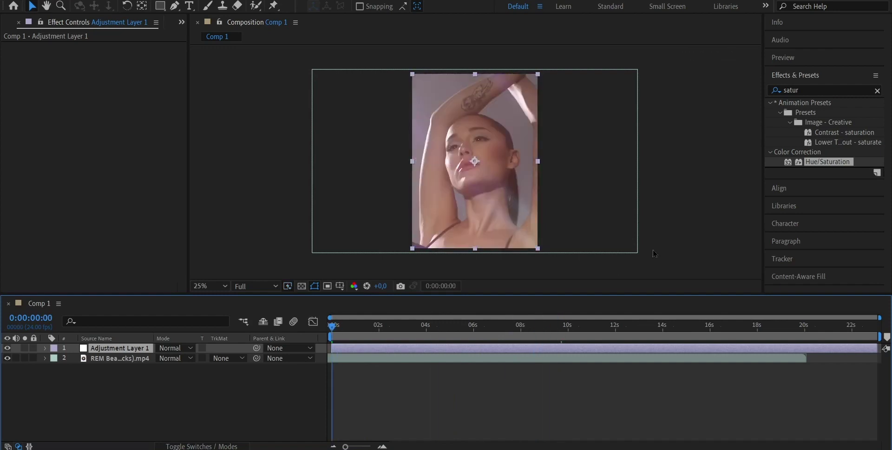
key("period")
key("period")
key("comma")
left_click_drag(815, 89, 786, 90)
key("BackSpace")
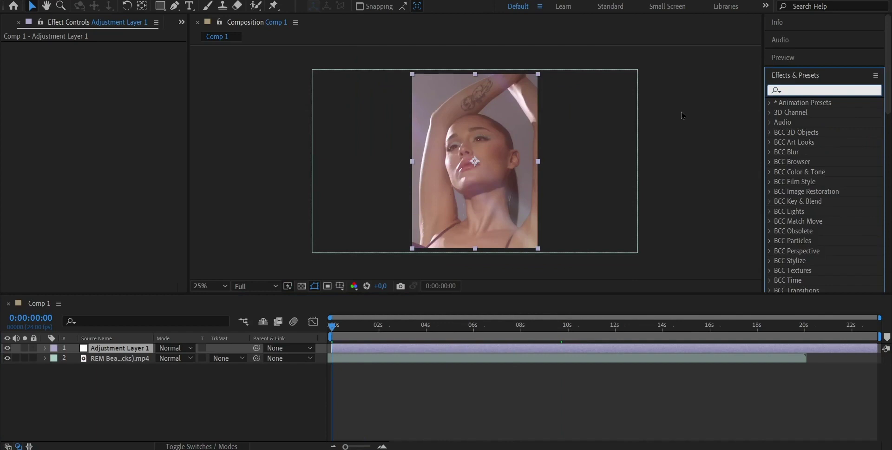
type("s")
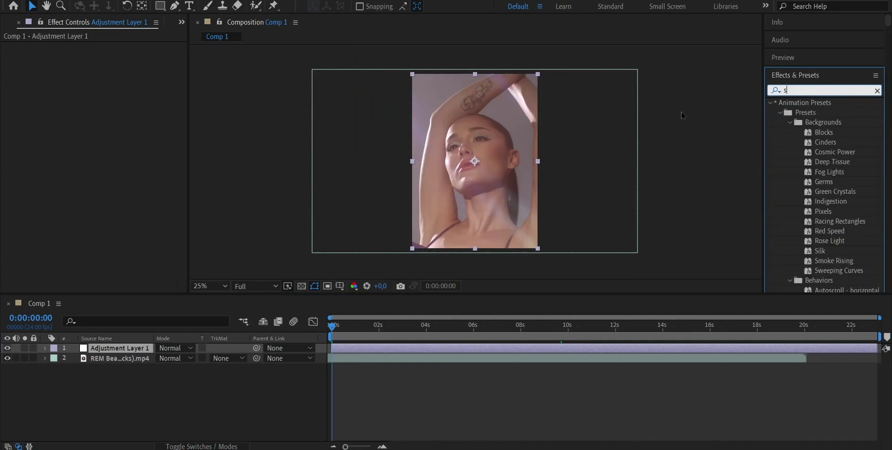
type("harpen")
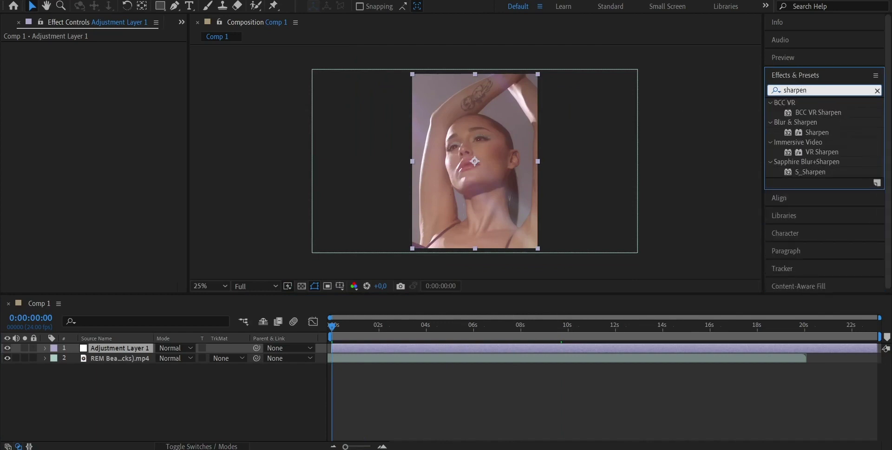
left_click_drag(817, 132, 403, 353)
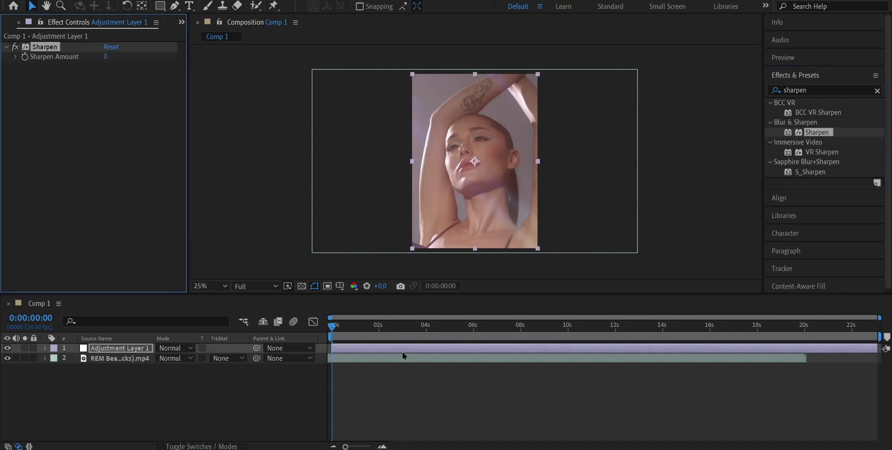
Set Sharpen Amount to 60 and zoom in to check the sharpening
key("period")
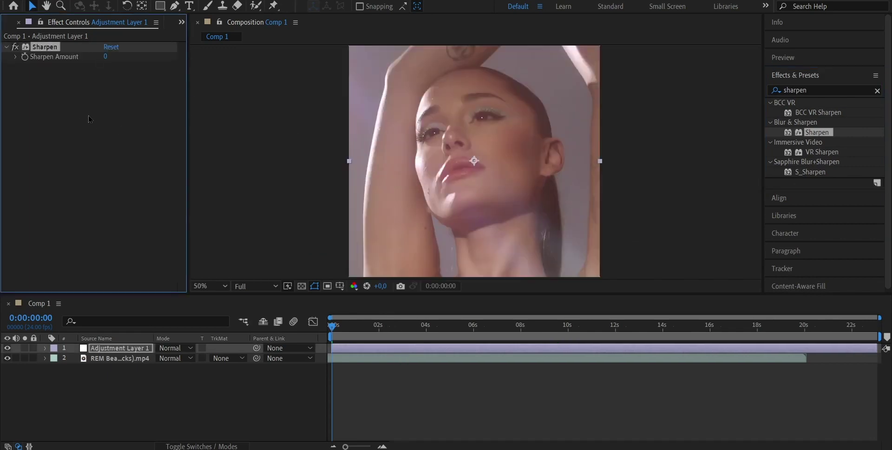
left_click(89, 119)
left_click(106, 58)
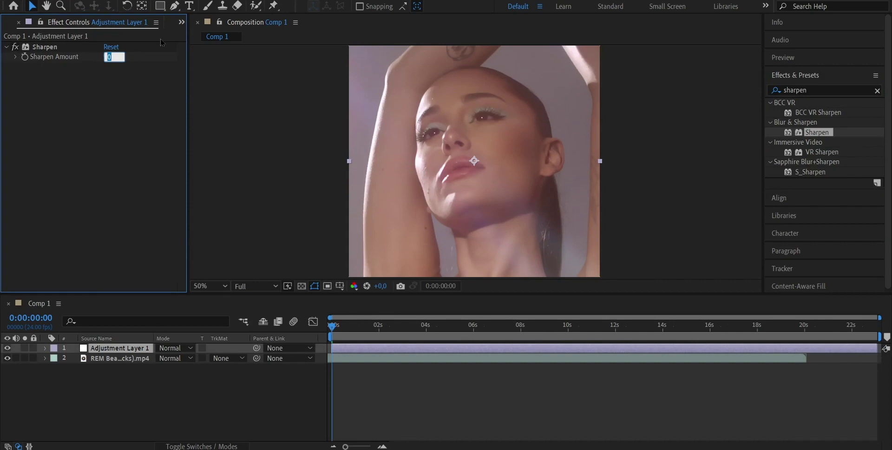
type("60")
key("Return")
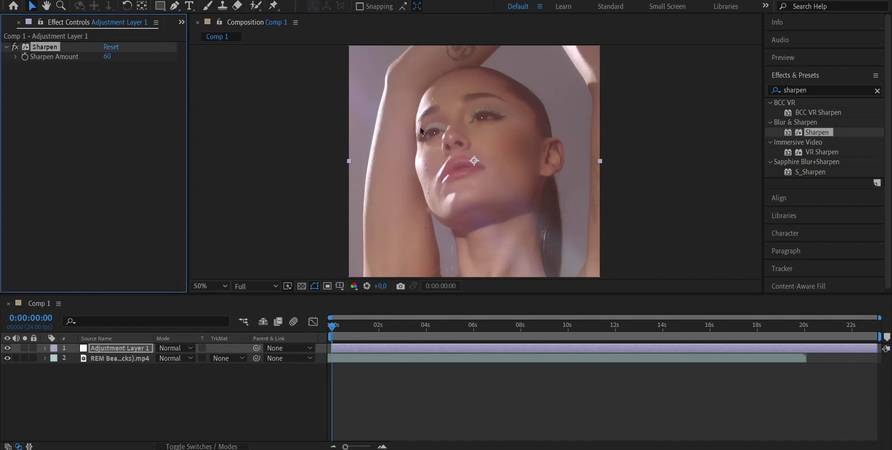
key("slash")
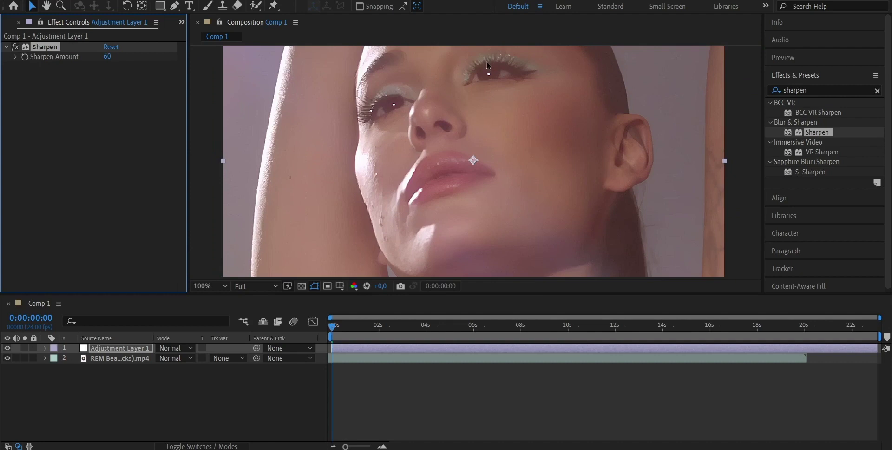
key("comma")
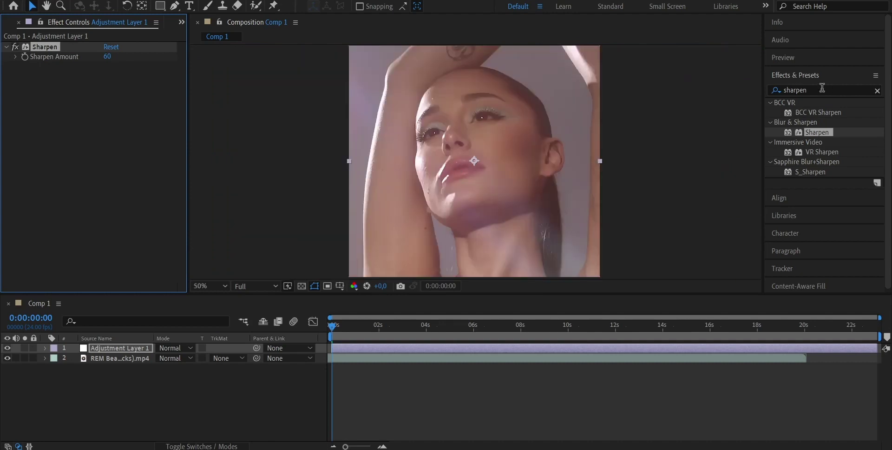
double_click(820, 88)
Apply Unsharp Mask to the adjustment layer with Amount 80
key("BackSpace")
type("u")
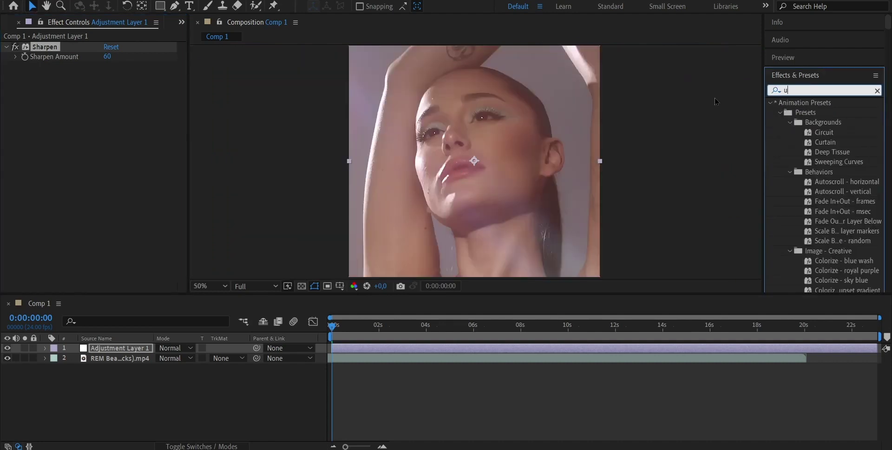
type("nshar")
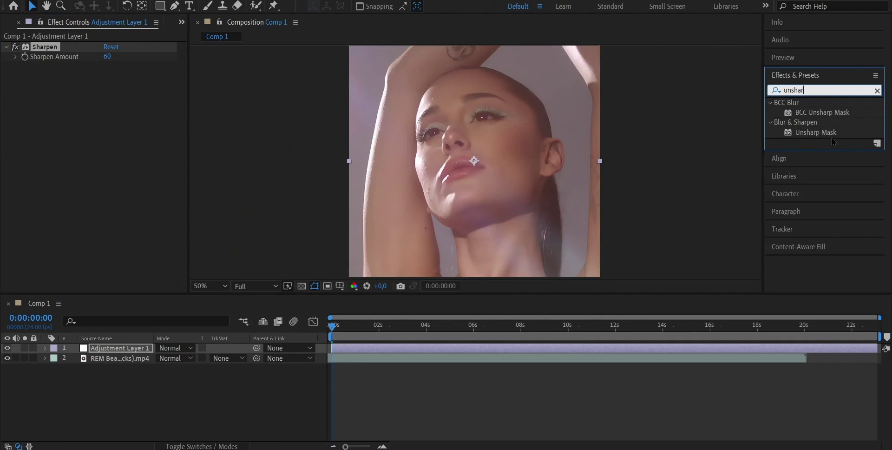
mouse_move(832, 135)
left_mouse_down()
mouse_move(465, 367)
mouse_move(489, 348)
left_mouse_up()
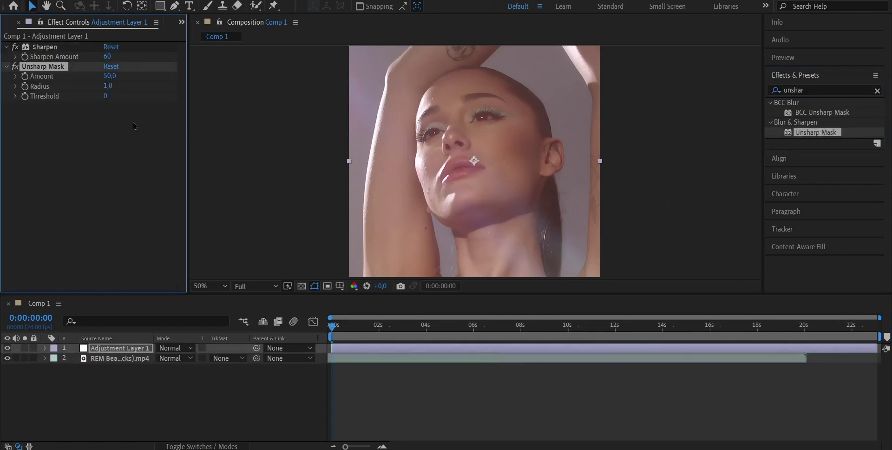
left_click(110, 76)
type("80")
key("Return")
Set the Unsharp Mask Radius to 15 and zoom into the face to check
left_click(112, 139)
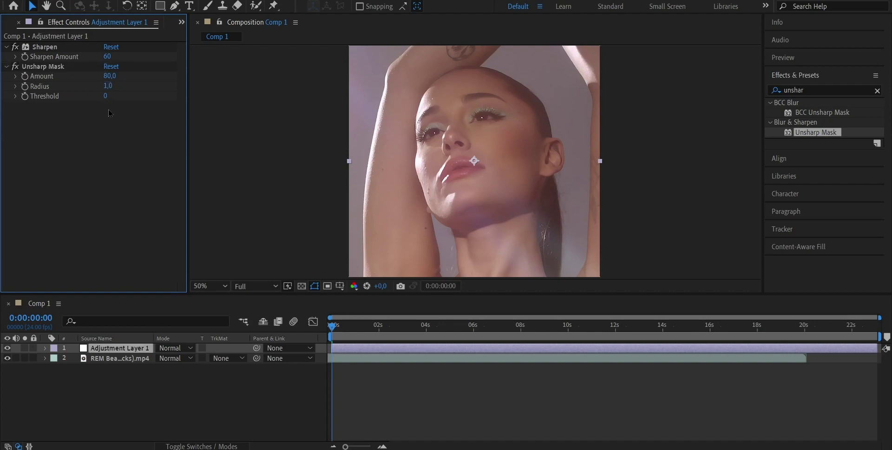
left_click(108, 86)
key("BackSpace")
type("5")
key("Return")
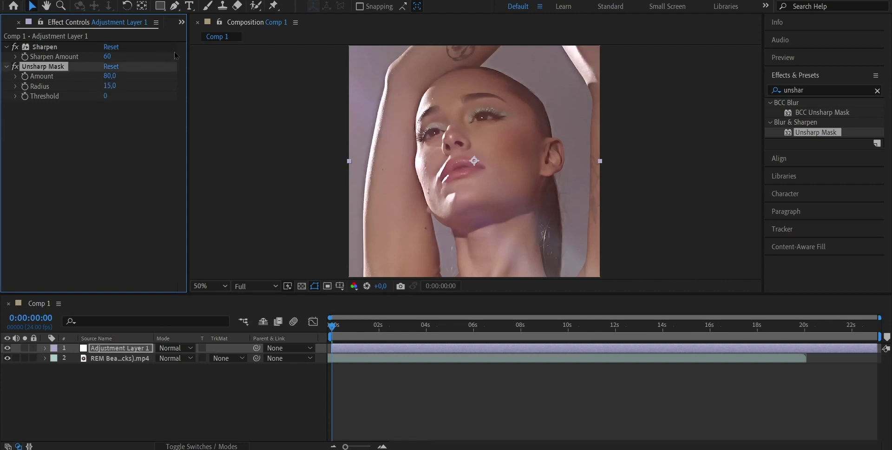
key("period")
key("period")
key("period")
key("comma")
key("comma")
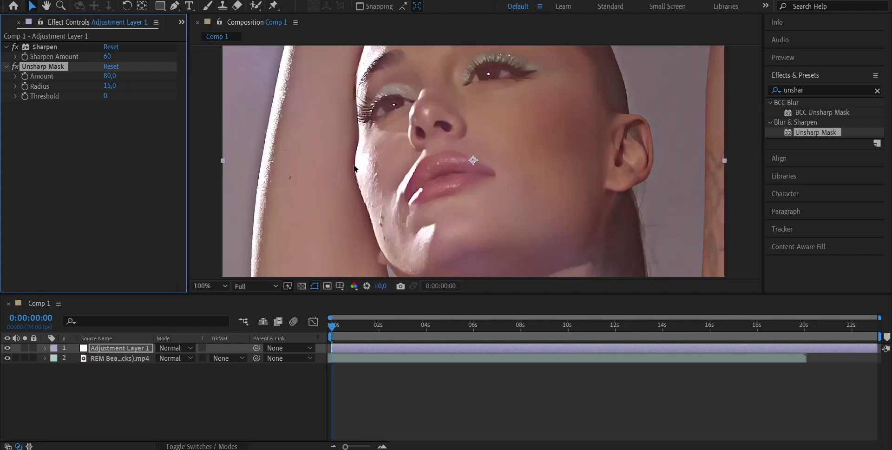
key("period")
key("period")
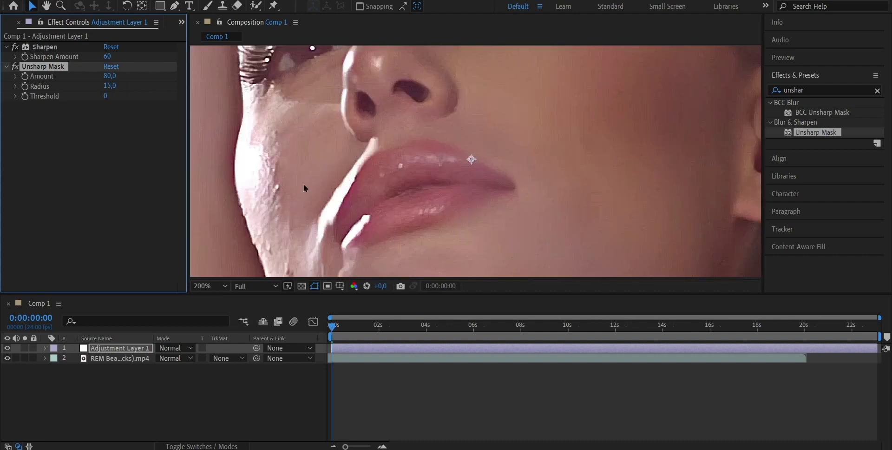
key("comma")
key("comma")
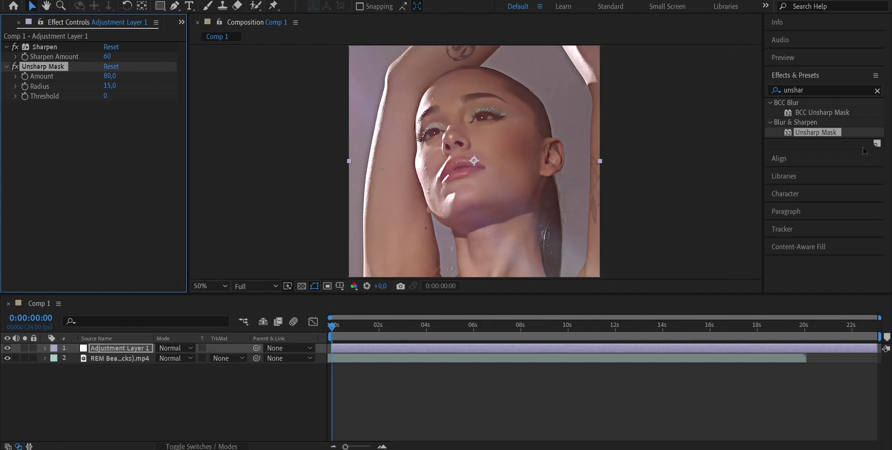
left_click(825, 90)
key("BackSpace")
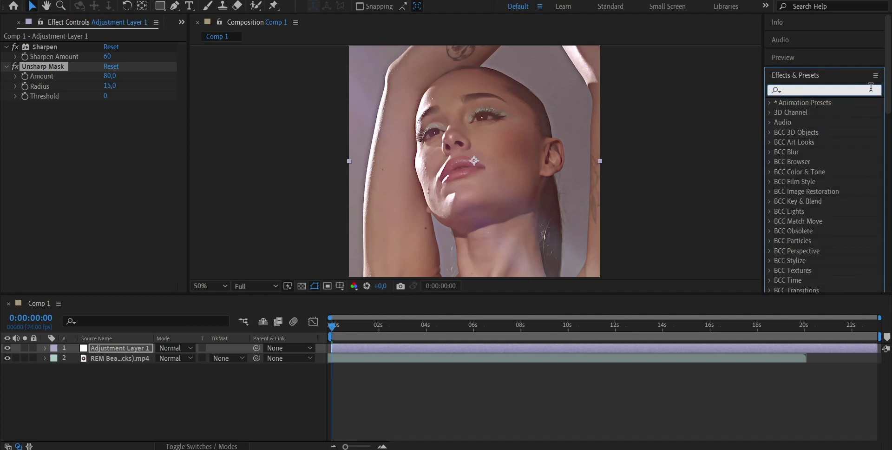
Apply Magic Bullet Looks from a 'looks' search and open its Edit... look editor
type("looks")
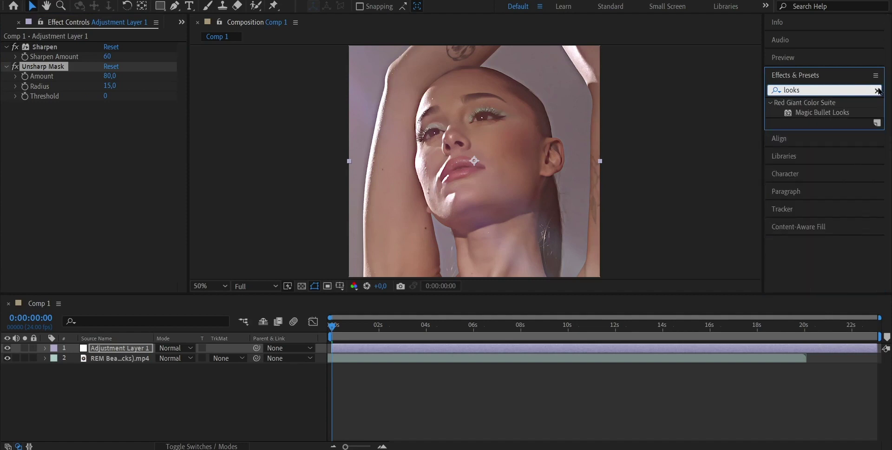
left_click_drag(823, 112, 475, 348)
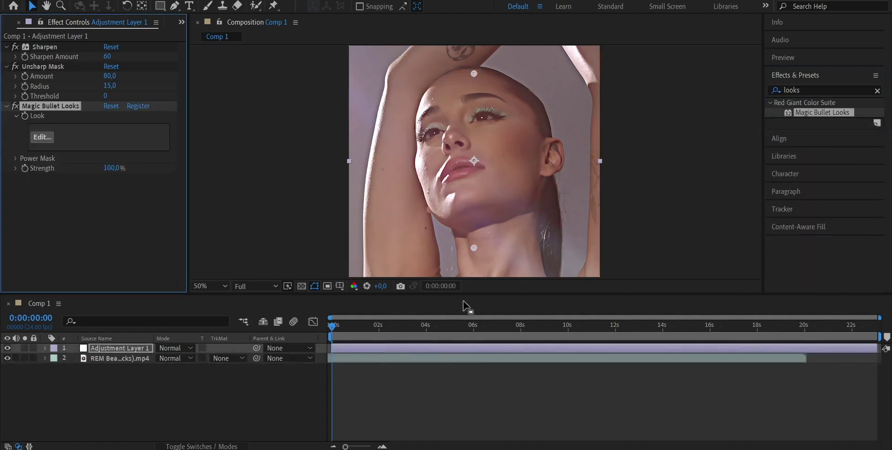
left_click(45, 141)
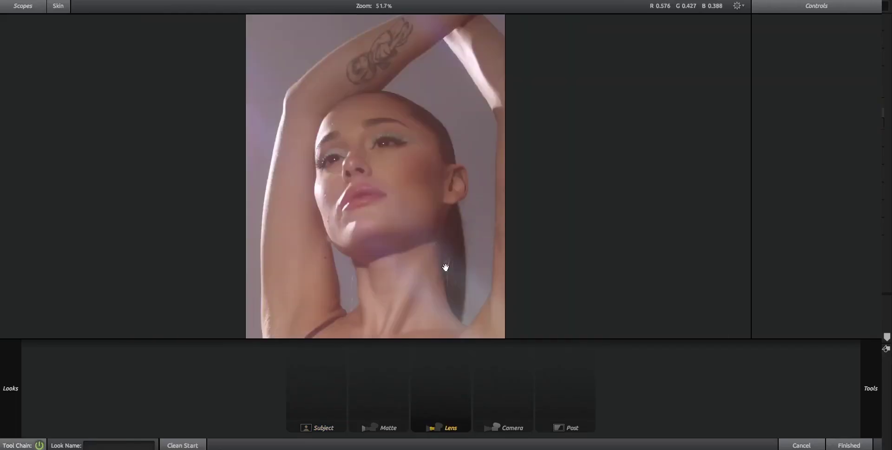
Place the Haze/Flare tool in the Lens slot and finish the look
scroll(432, 217, "down", 1)
scroll(415, 203, "up", 2)
scroll(477, 221, "down", 2)
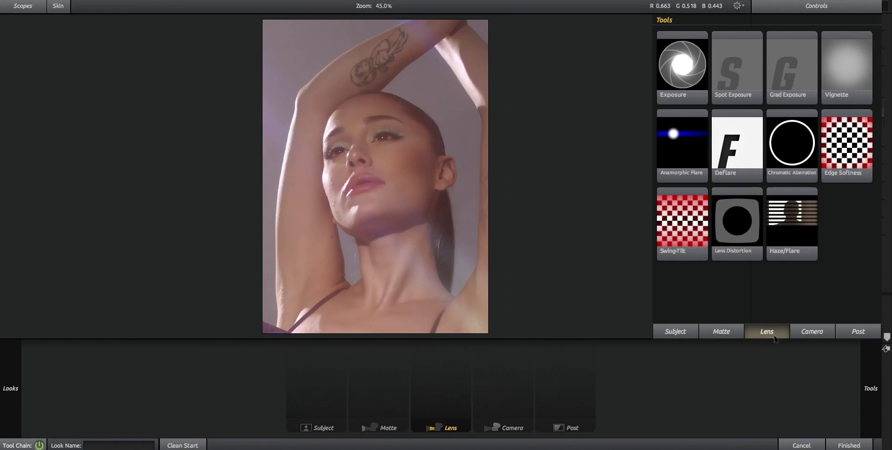
left_click_drag(793, 223, 441, 386)
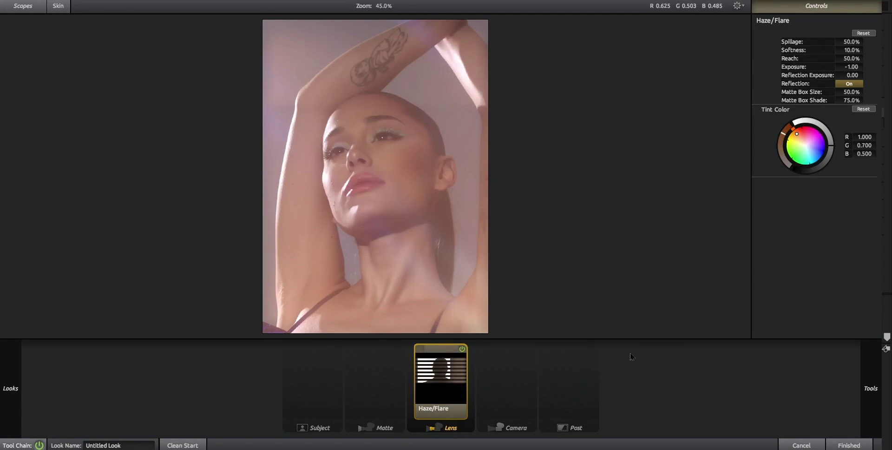
left_click(849, 445)
left_click(822, 93)
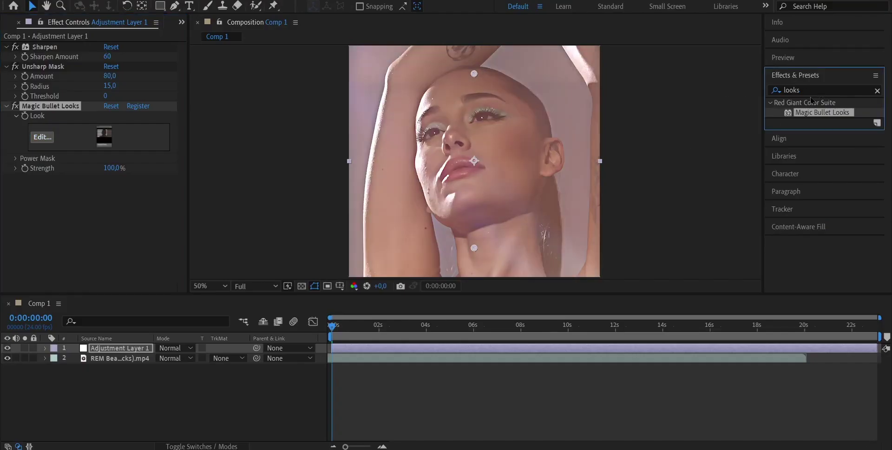
double_click(819, 91)
type("e")
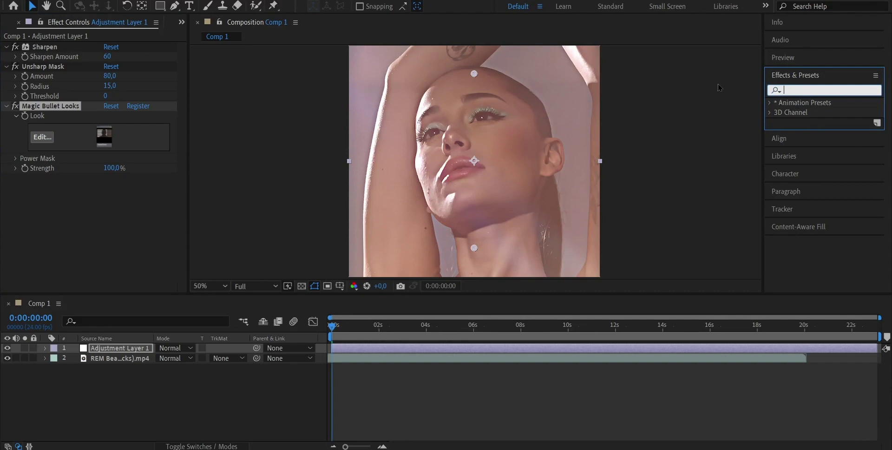
type("xposue")
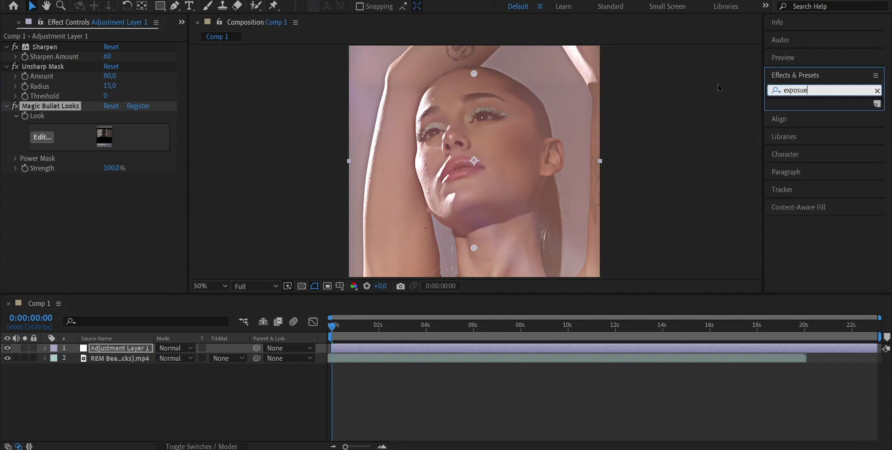
key("BackSpace")
type("re")
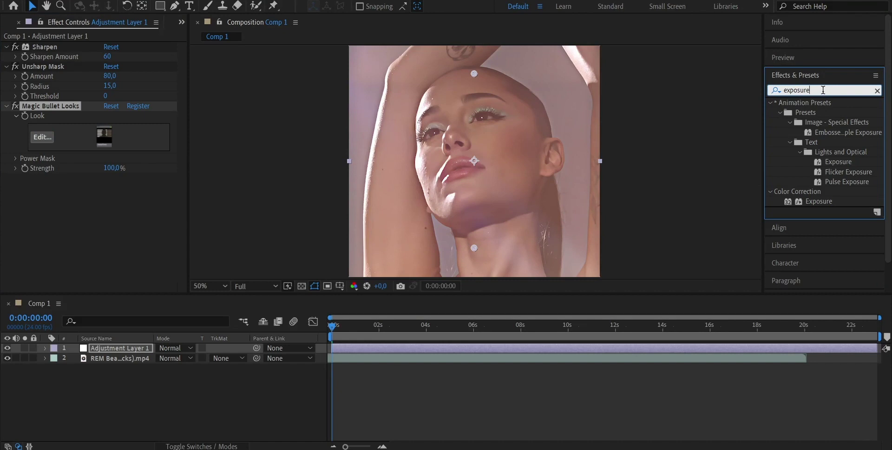
left_click_drag(819, 202, 659, 350)
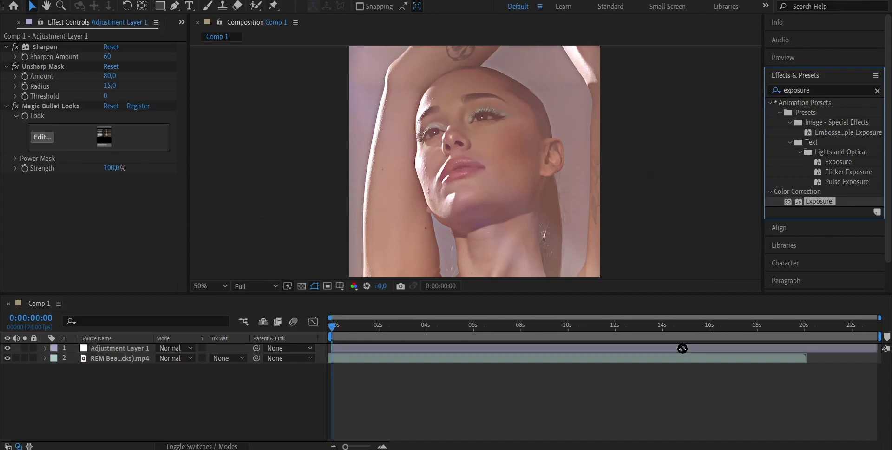
left_click(832, 91)
type("c")
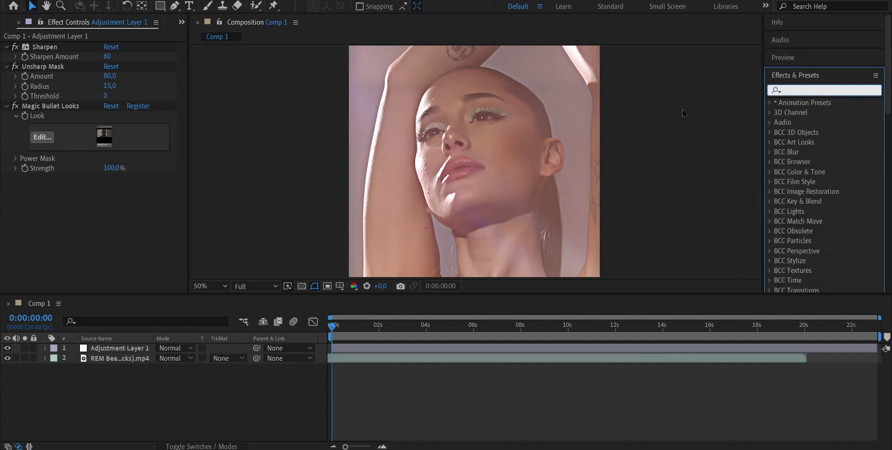
type("ontrast")
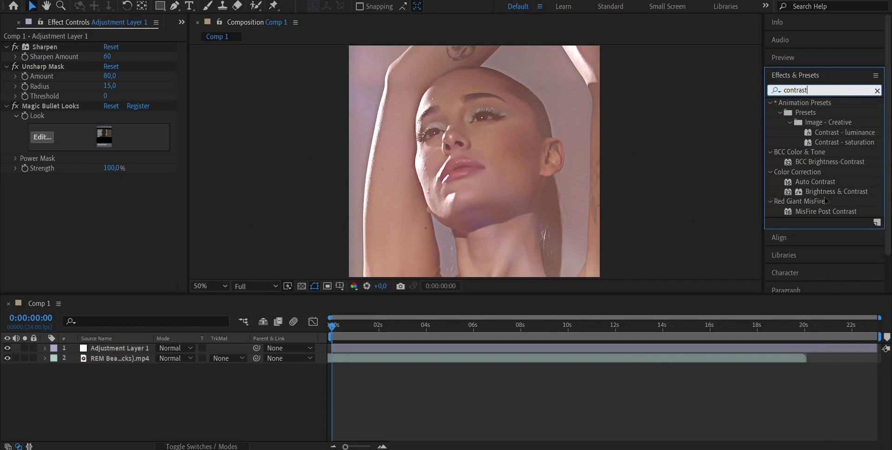
Apply Brightness & Contrast to Adjustment Layer 1 with Brightness 10 and Contrast 5
mouse_move(831, 192)
left_mouse_down()
mouse_move(517, 350)
mouse_move(501, 350)
left_mouse_up()
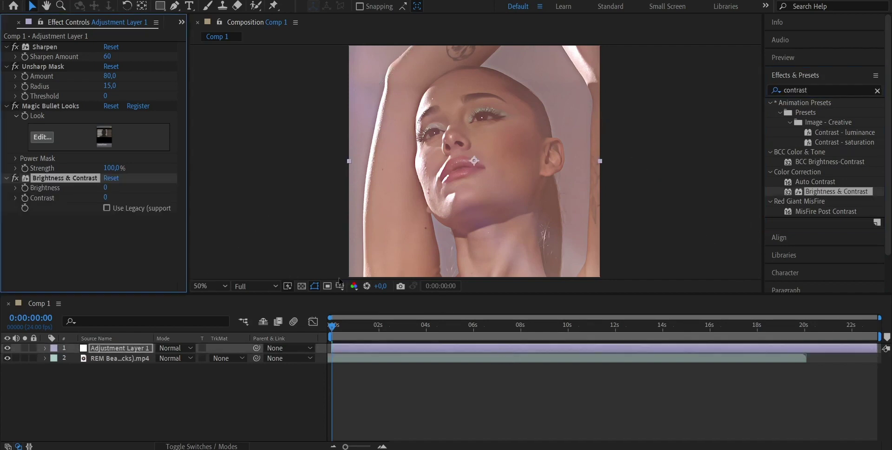
left_click(164, 232)
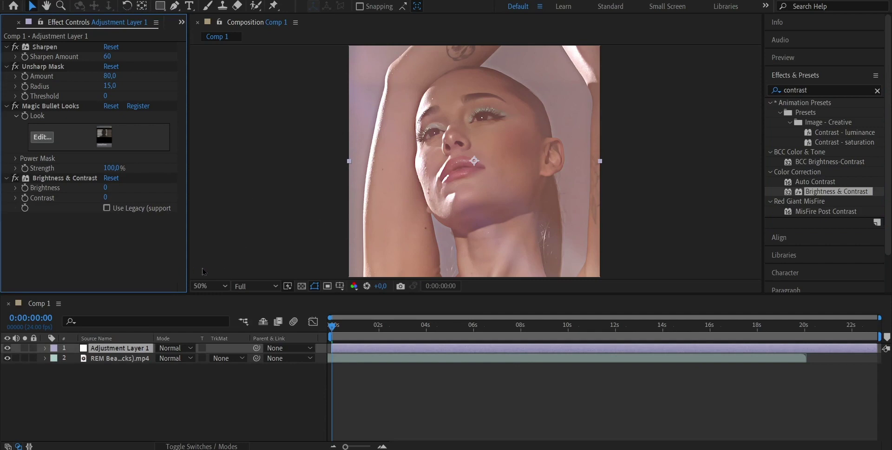
left_click(105, 188)
type("10")
key("Return")
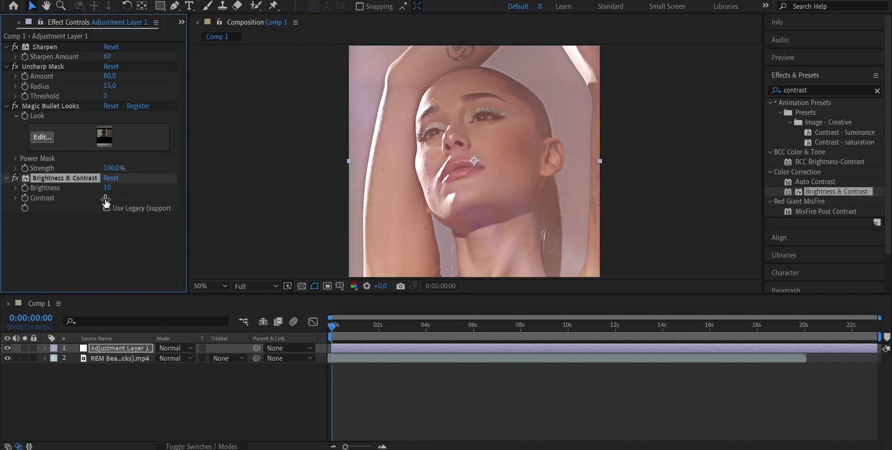
left_click(105, 197)
type("5")
key("Return")
double_click(830, 90)
Search 'curve' and apply Curves to Adjustment Layer 1
key("BackSpace")
left_click(820, 73)
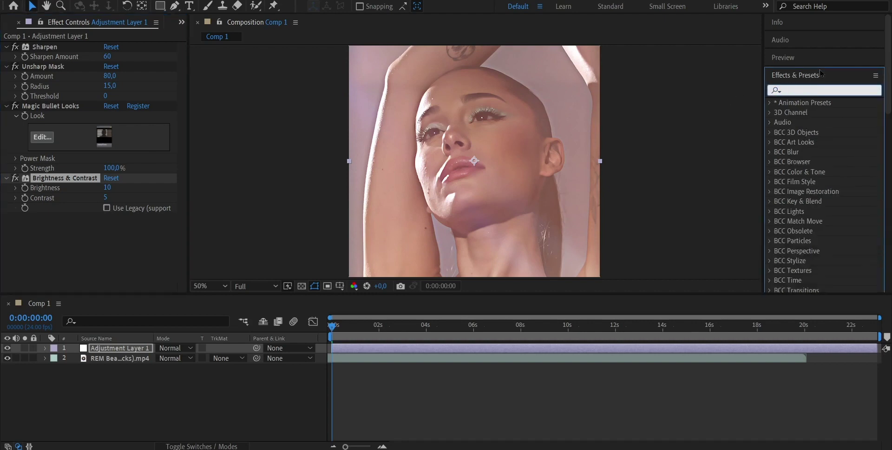
type("cu")
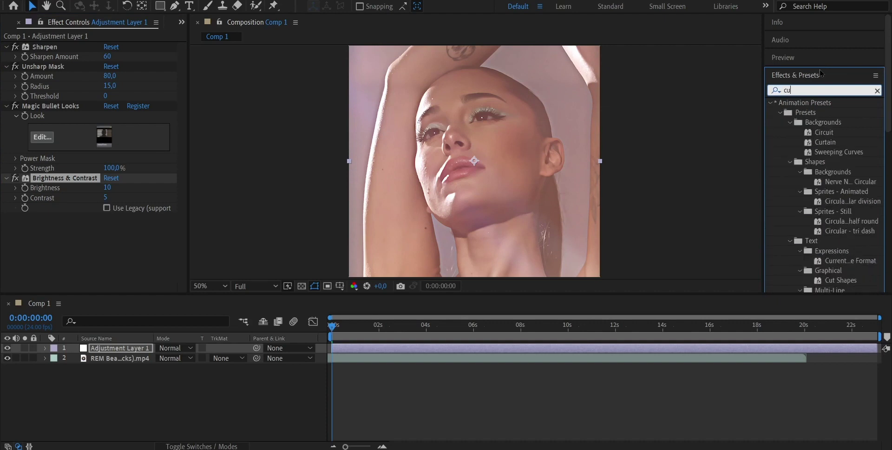
type("rve")
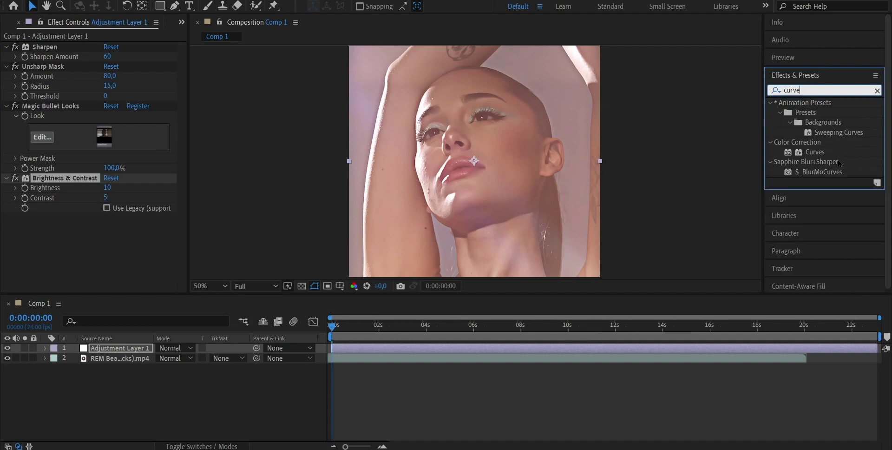
left_click_drag(815, 152, 506, 352)
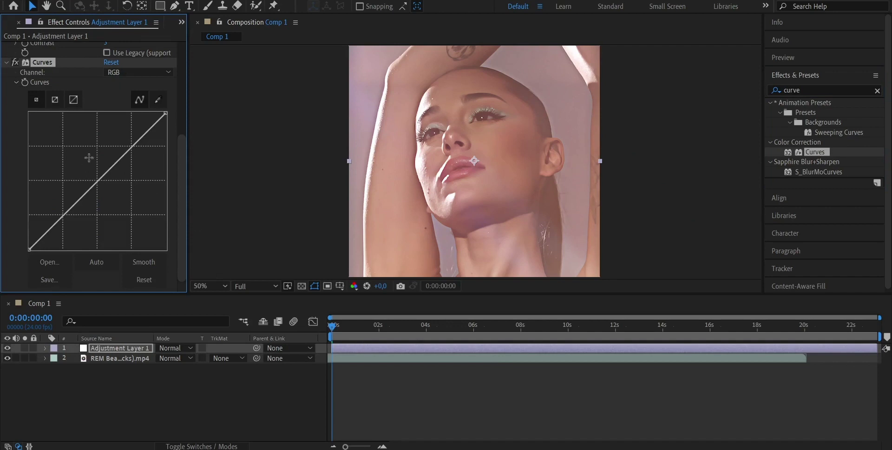
Reselect the adjustment layer and place an upper control point on the RGB curve
left_click(328, 336)
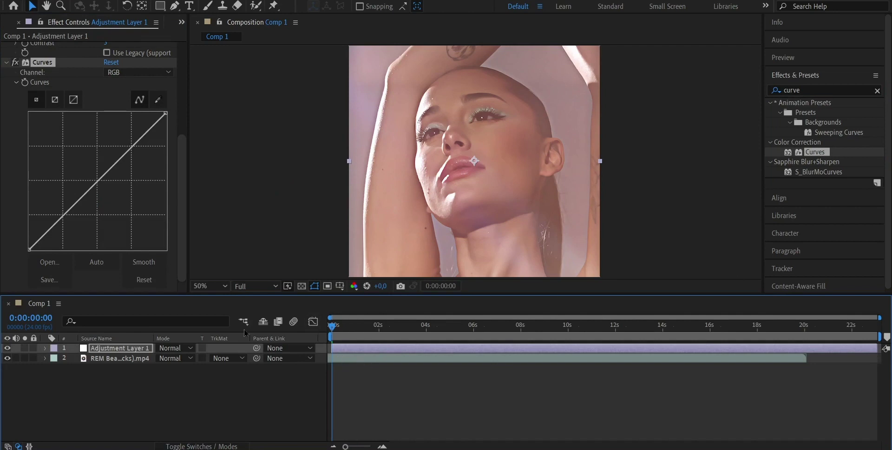
scroll(414, 215, "down", 2)
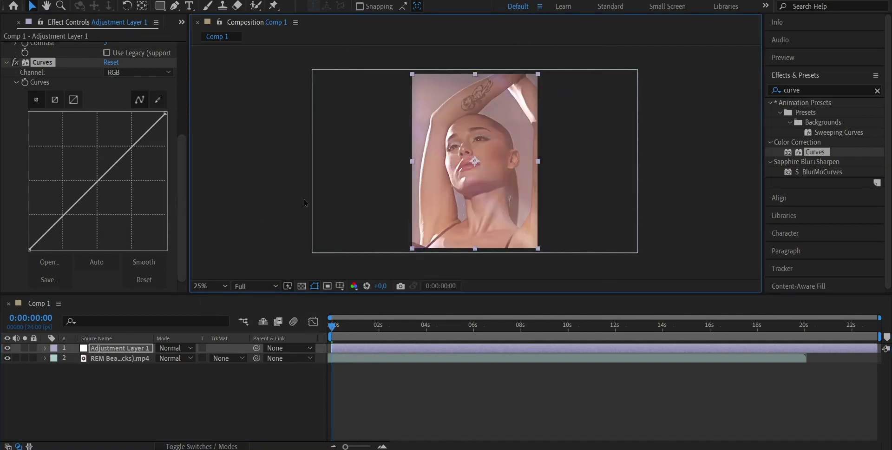
left_click(253, 255)
key("period")
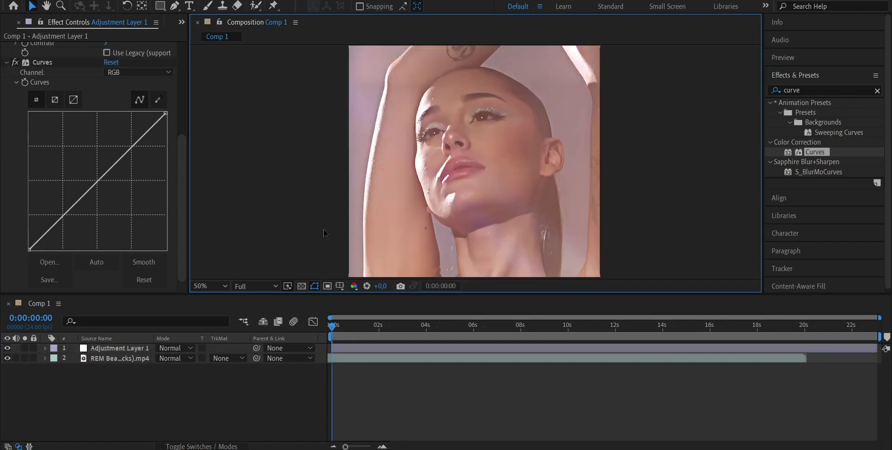
left_click(357, 348)
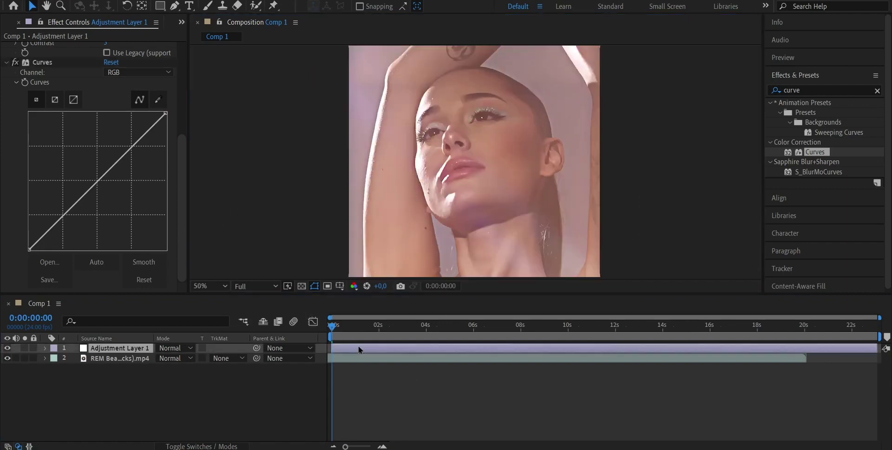
left_click(132, 146)
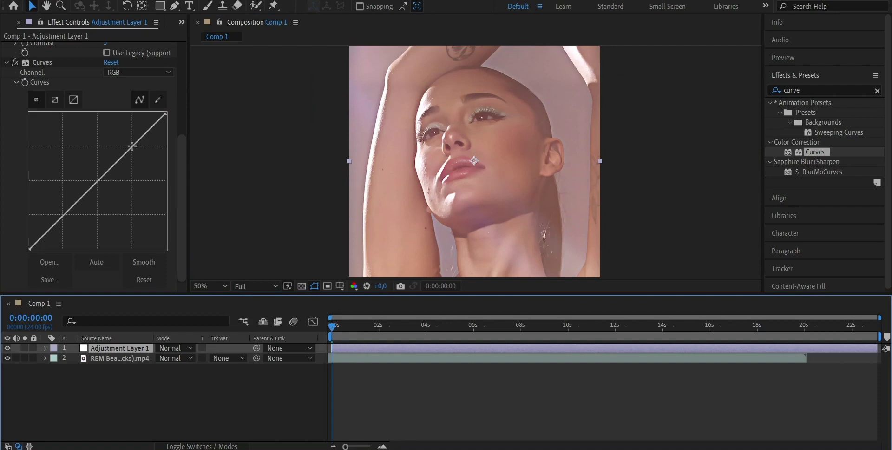
Add a lower point, then raise the upper point and lower the lower one into an S-curve
left_click(64, 215)
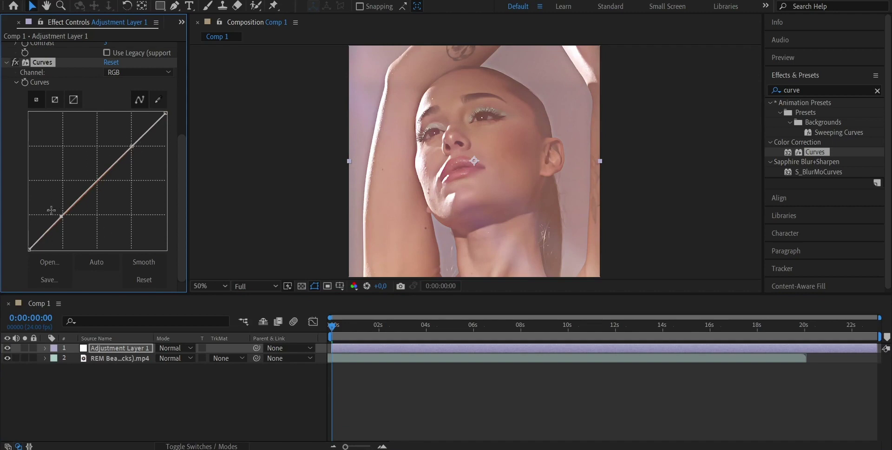
left_click_drag(132, 147, 124, 144)
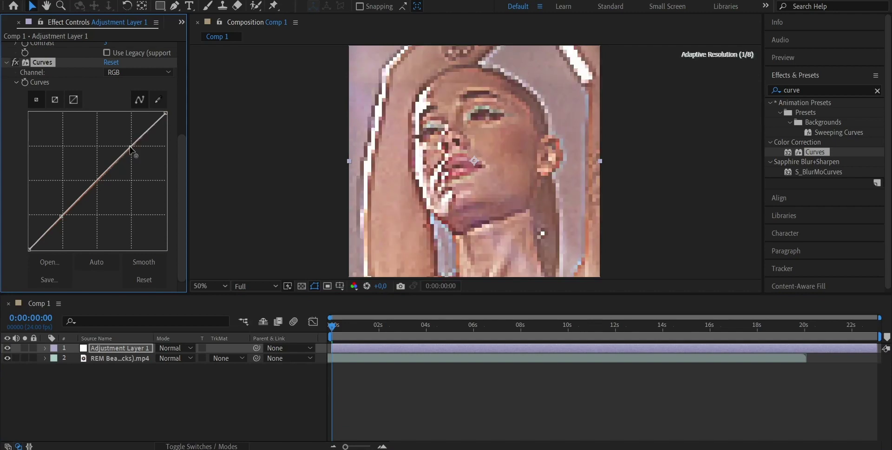
key("/")
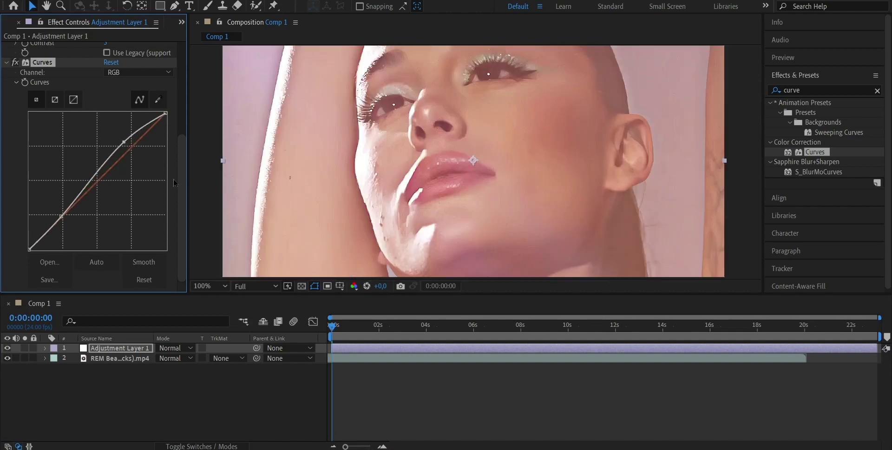
mouse_move(125, 145)
left_mouse_down()
mouse_move(109, 130)
mouse_move(125, 140)
left_mouse_up()
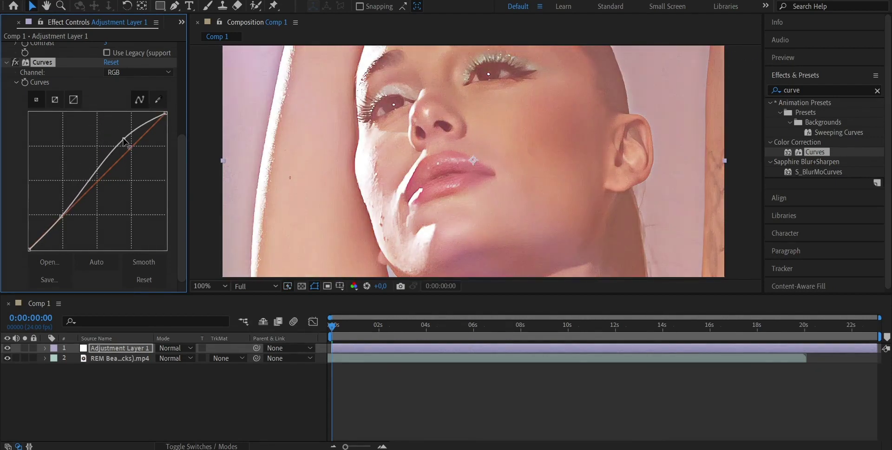
mouse_move(63, 217)
left_mouse_down()
mouse_move(86, 246)
mouse_move(62, 222)
left_mouse_up()
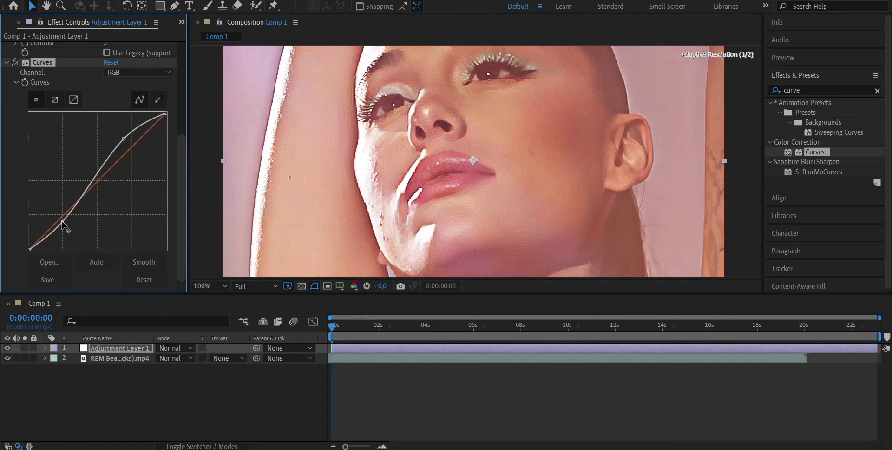
scroll(441, 120, "down", 2)
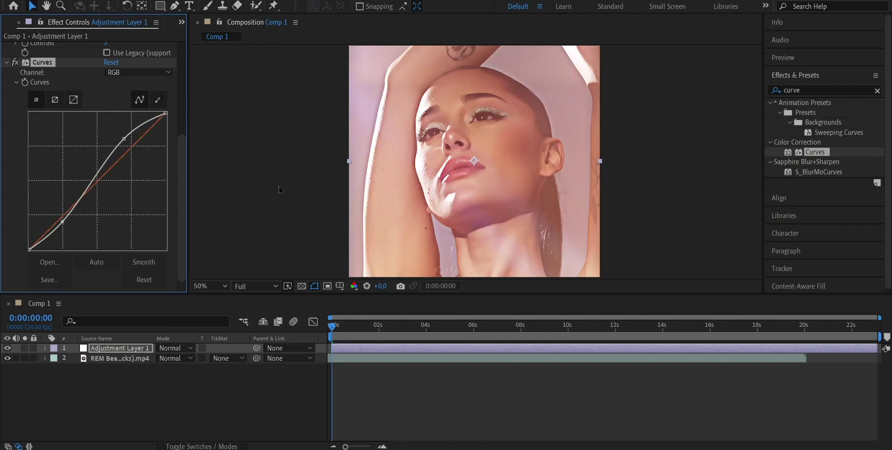
left_click(462, 400)
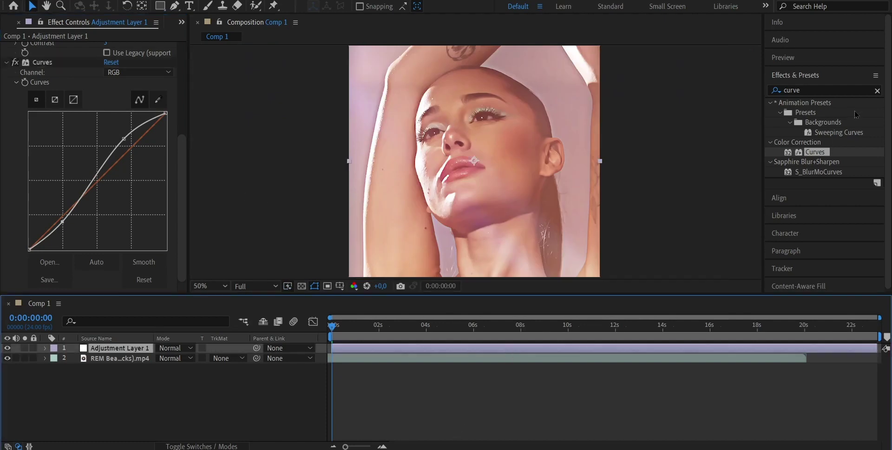
Search 'hue' and apply Hue/Saturation to the adjustment layer
left_click(822, 90)
type("h")
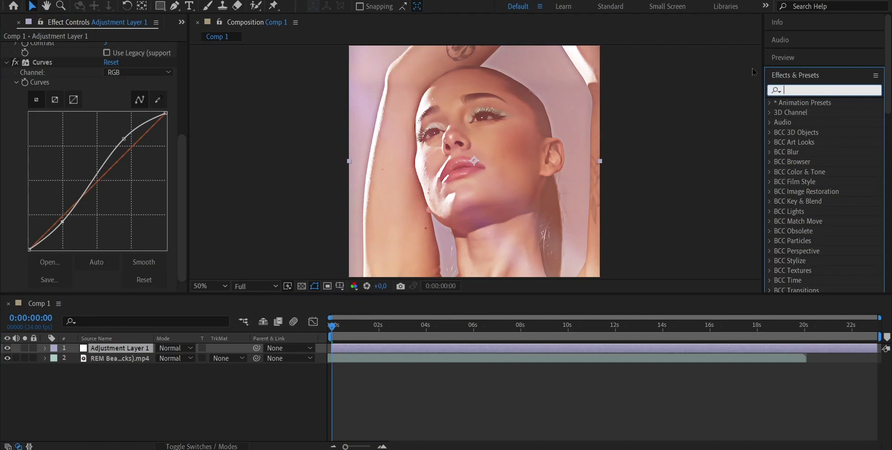
type("ue")
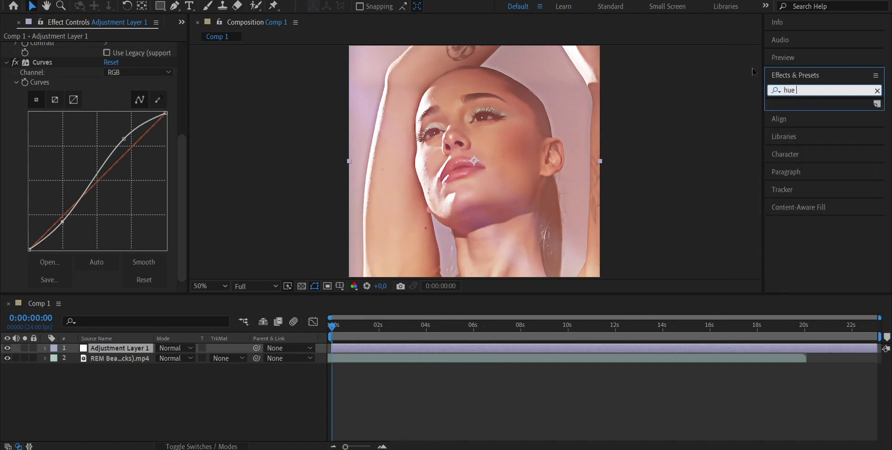
key("BackSpace")
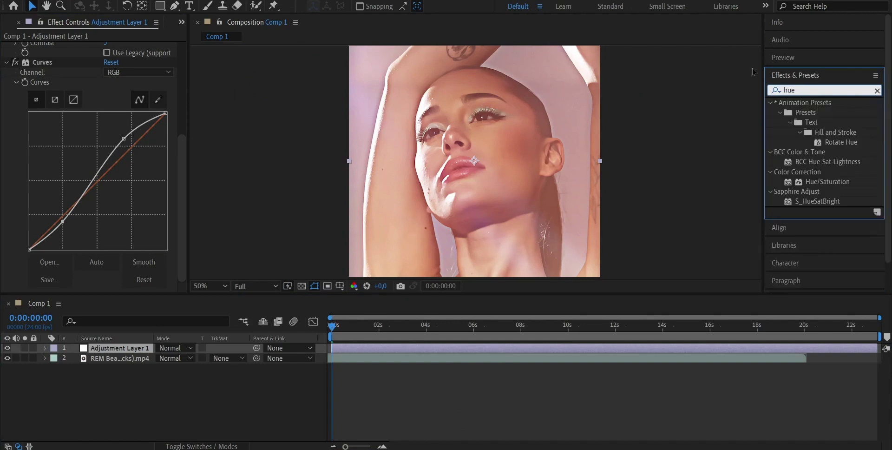
mouse_move(837, 185)
left_mouse_down()
mouse_move(429, 358)
mouse_move(434, 350)
left_mouse_up()
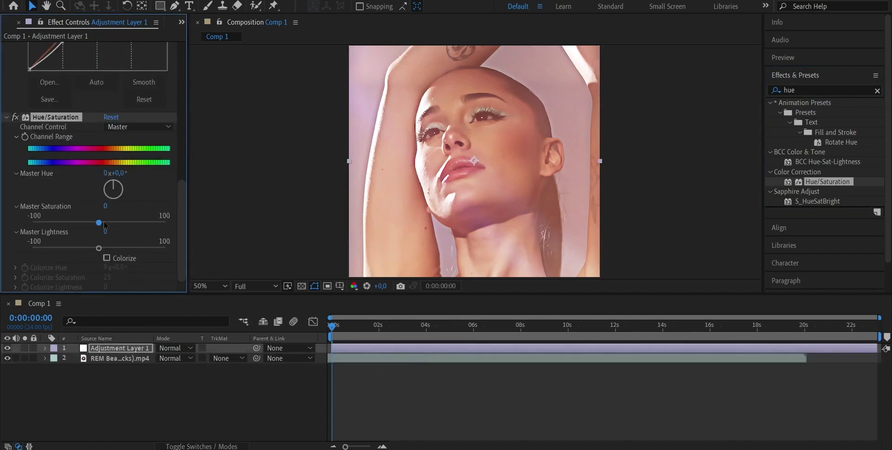
Set Master Saturation to 5 and Master Lightness to 5
left_click(106, 205)
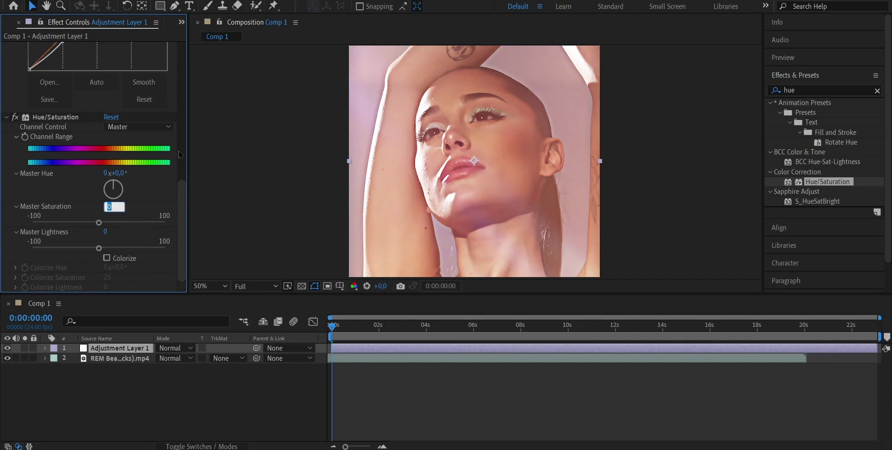
type("5")
key("Return")
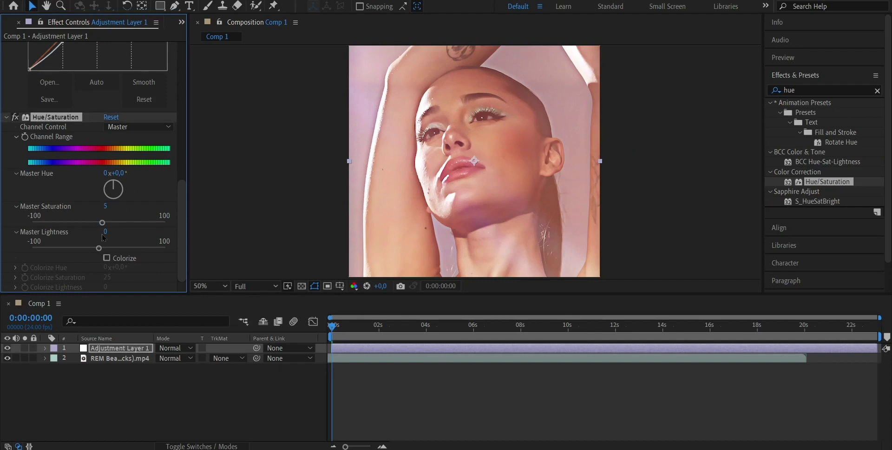
left_click(108, 232)
left_click(106, 232)
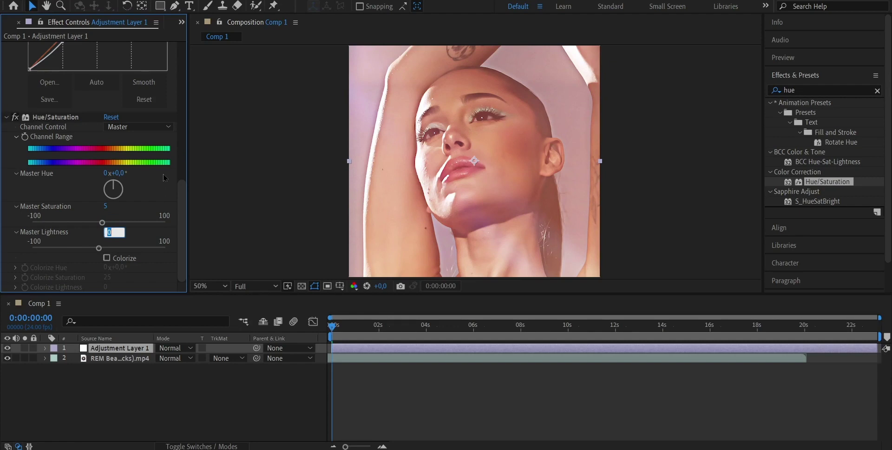
type("5")
key("Return")
key("comma")
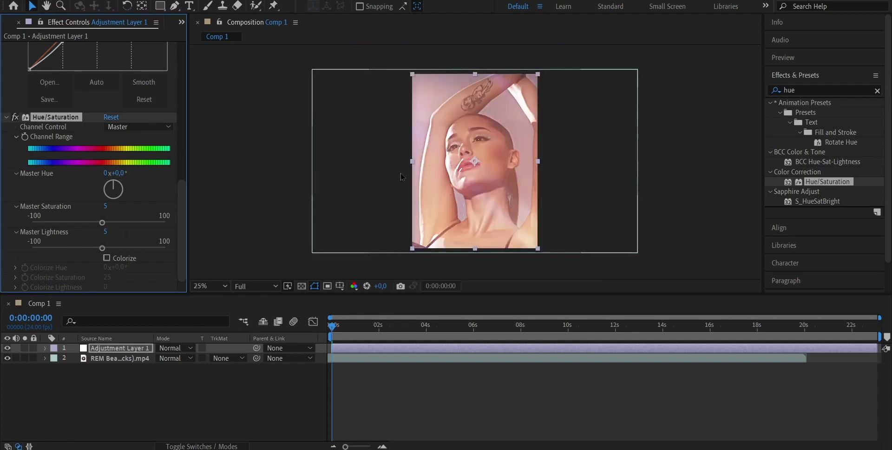
left_click(285, 124)
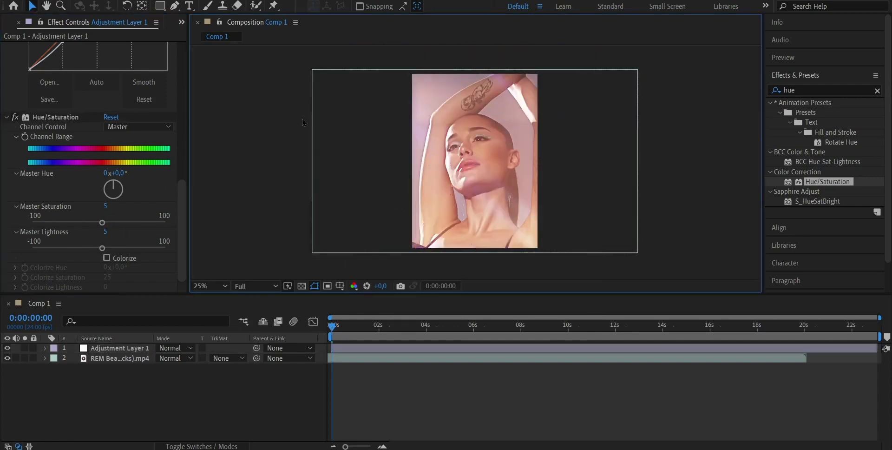
key("period")
key("period")
key("period")
key("comma")
key("comma")
key("comma")
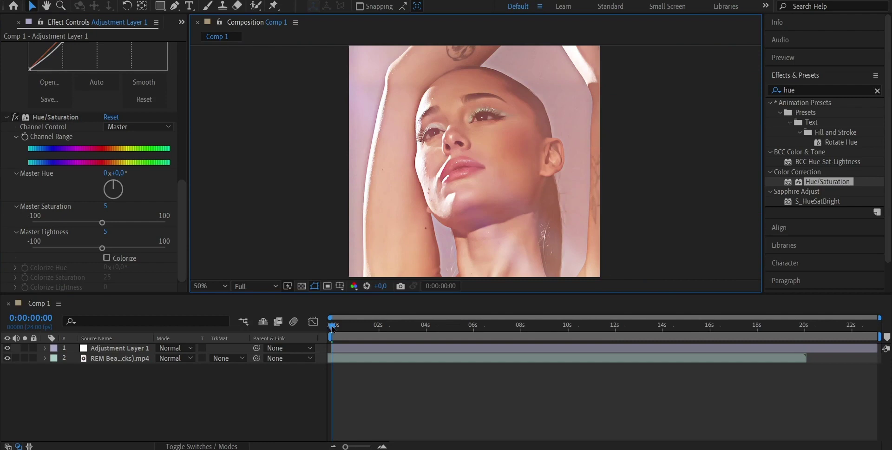
left_click(332, 329)
key("space")
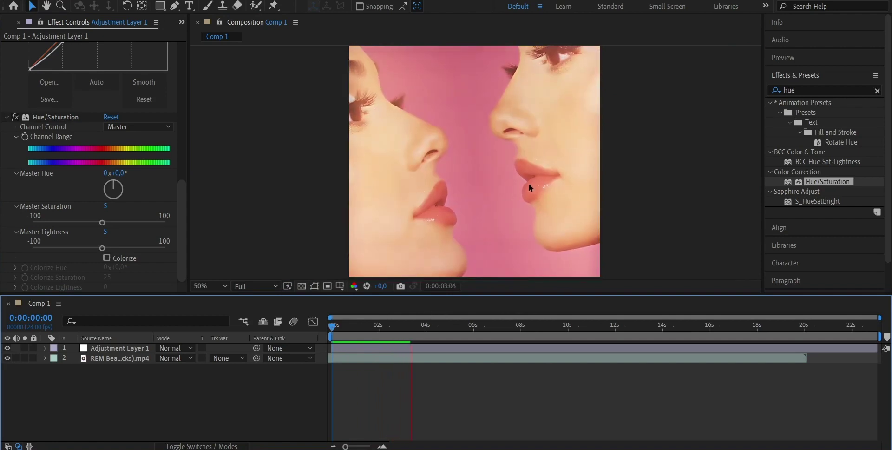
mouse_move(414, 326)
left_mouse_down()
mouse_move(438, 338)
mouse_move(405, 340)
left_mouse_up()
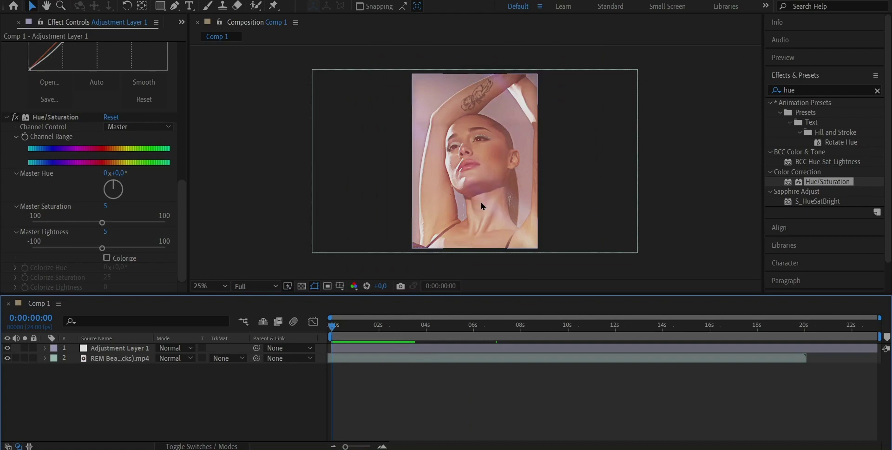